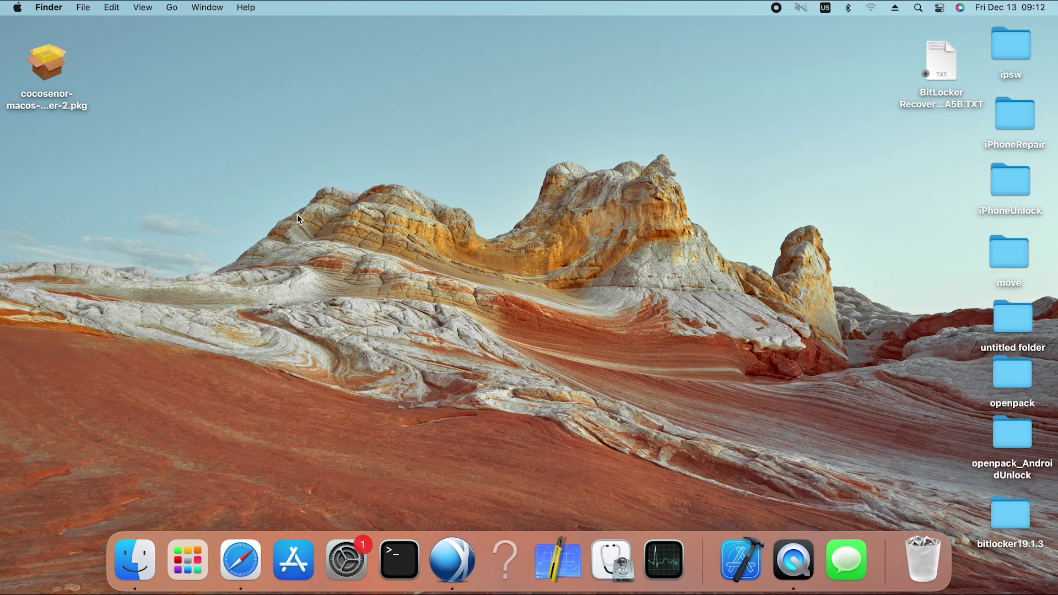
Install Mac Bitlocker Reader from the .pkg onto Macintosh HD, authorizing with the admin password.
{"action": "left_click", "coordinate": [38, 57]}
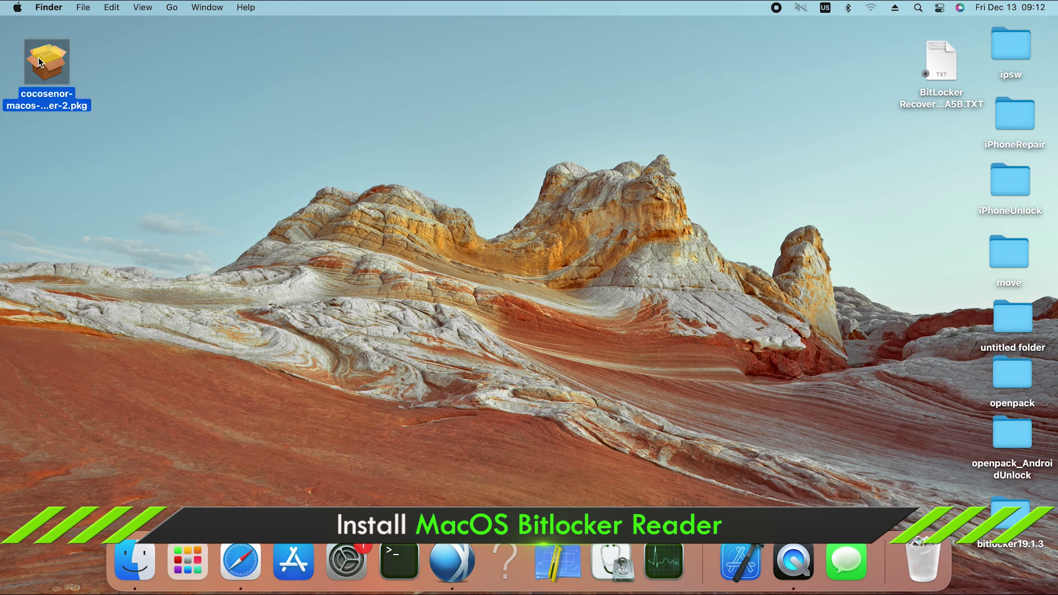
{"action": "double_click", "coordinate": [38, 57]}
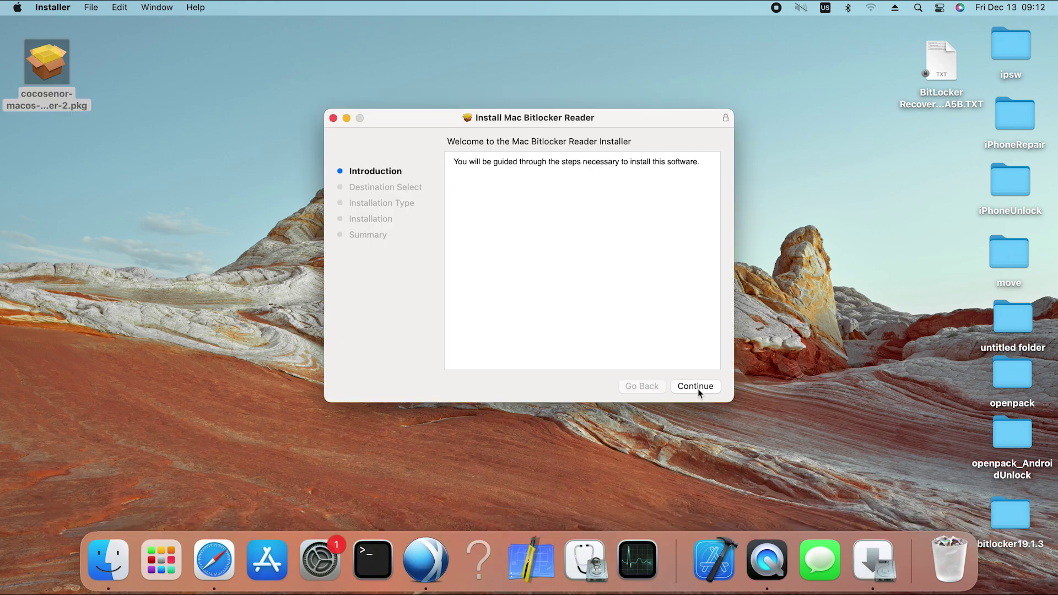
{"action": "left_click", "coordinate": [698, 387]}
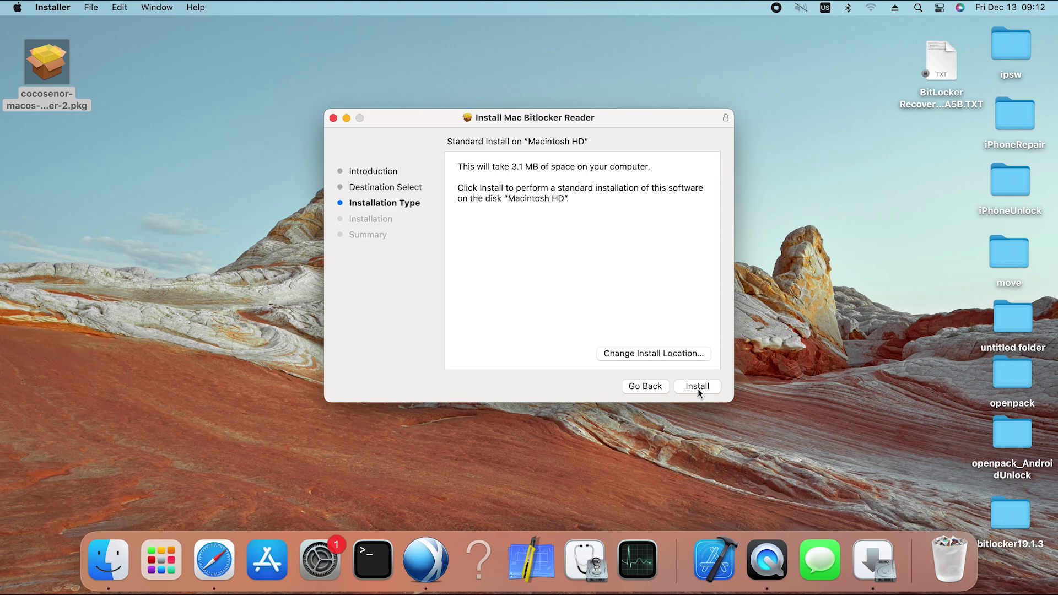
{"action": "left_click", "coordinate": [698, 387]}
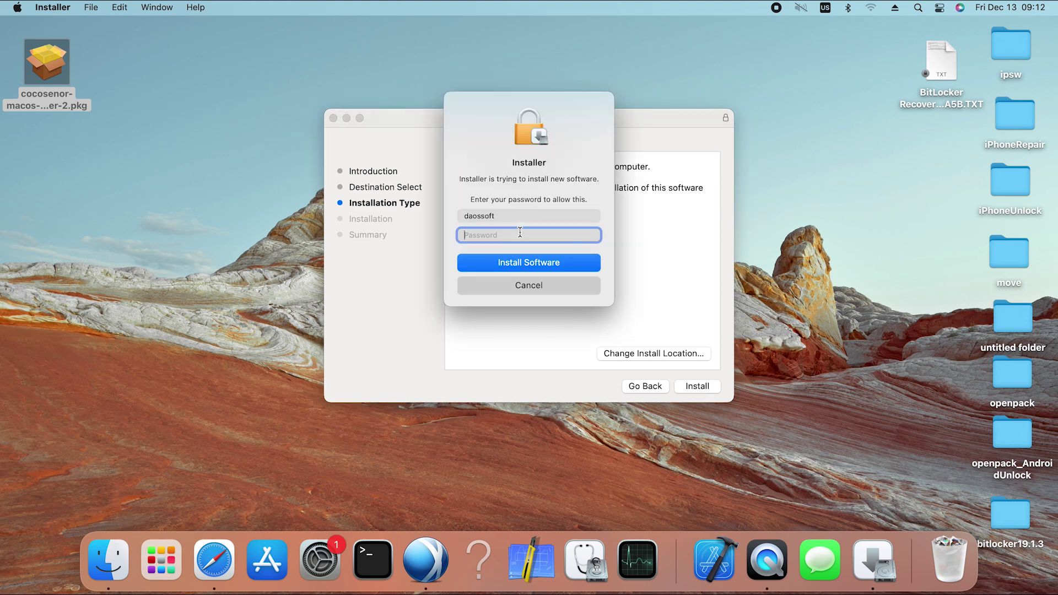
{"action": "type", "text": "***"}
{"action": "left_click", "coordinate": [527, 263]}
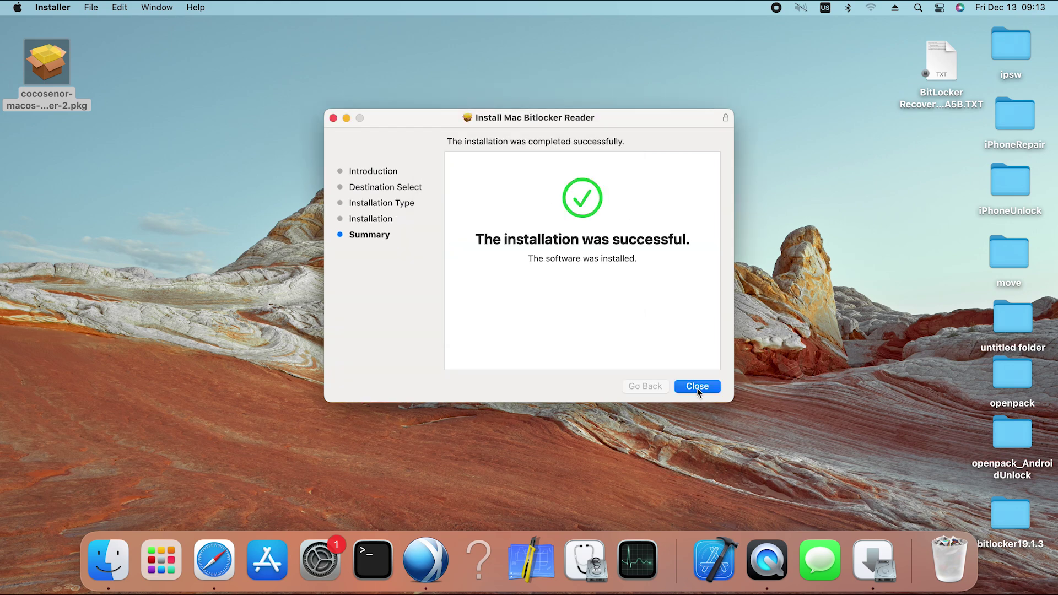
{"action": "left_click", "coordinate": [697, 387]}
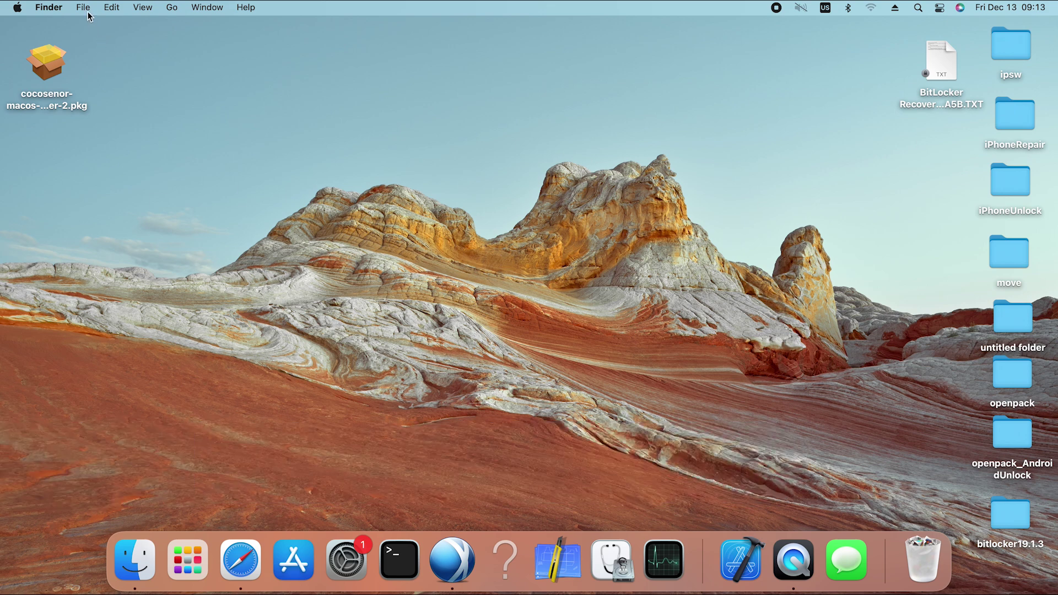
Open System Preferences from the Apple menu and go to the Security & Privacy pane.
{"action": "left_click", "coordinate": [23, 9]}
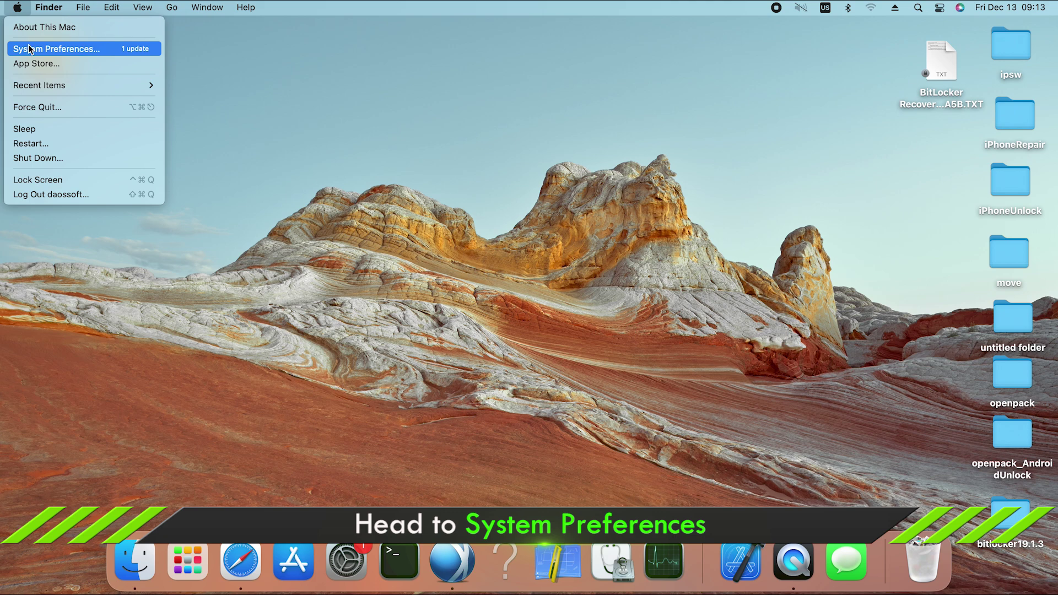
{"action": "left_click", "coordinate": [64, 53]}
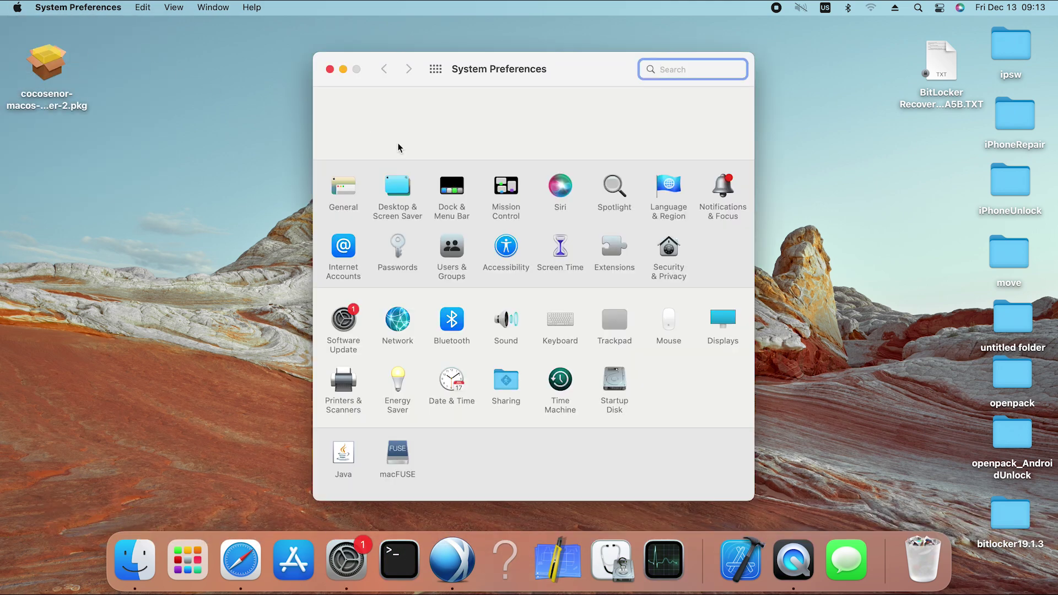
{"action": "left_click", "coordinate": [668, 249]}
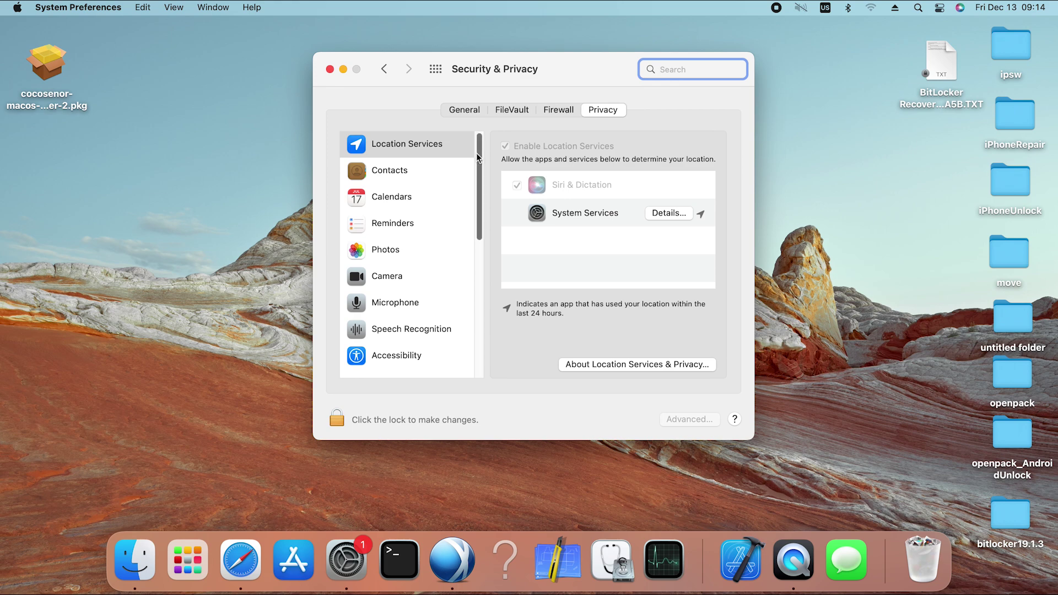
Unlock privacy settings with the admin password, enable Full Disk Access for macOSBitlockerReader, then relock.
{"action": "scroll", "coordinate": [466, 225], "scroll_direction": "down", "scroll_amount": 5}
{"action": "scroll", "coordinate": [466, 225], "scroll_direction": "down", "scroll_amount": 2}
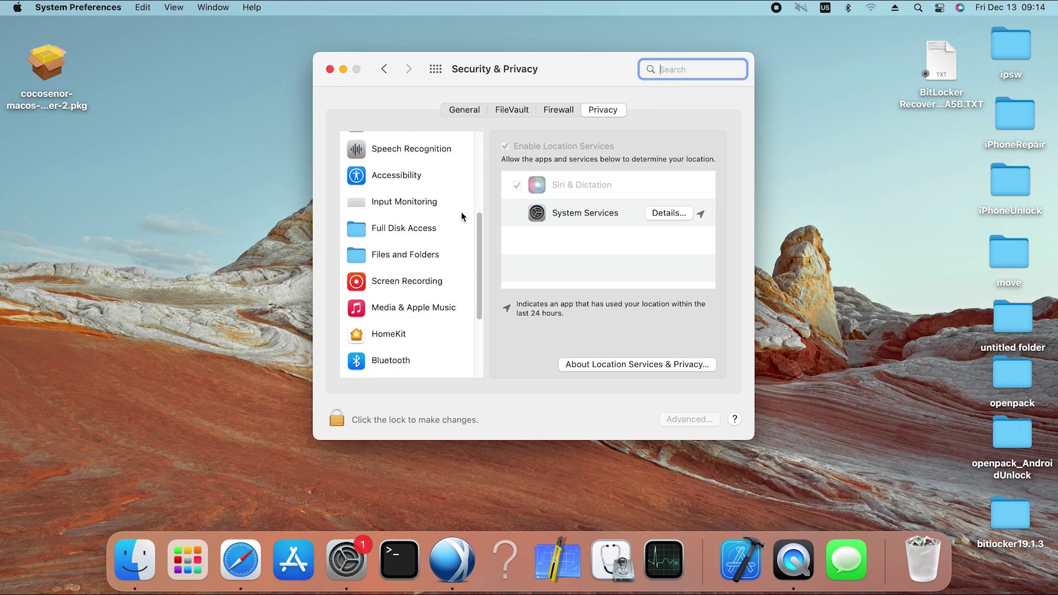
{"action": "left_click", "coordinate": [395, 234]}
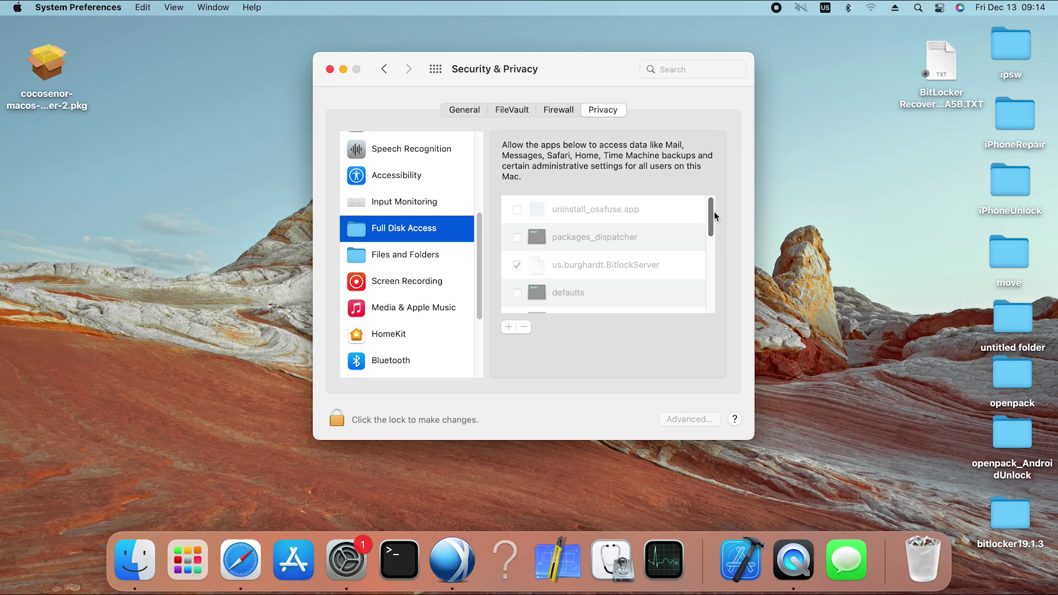
{"action": "scroll", "coordinate": [714, 211], "scroll_direction": "down", "scroll_amount": 5}
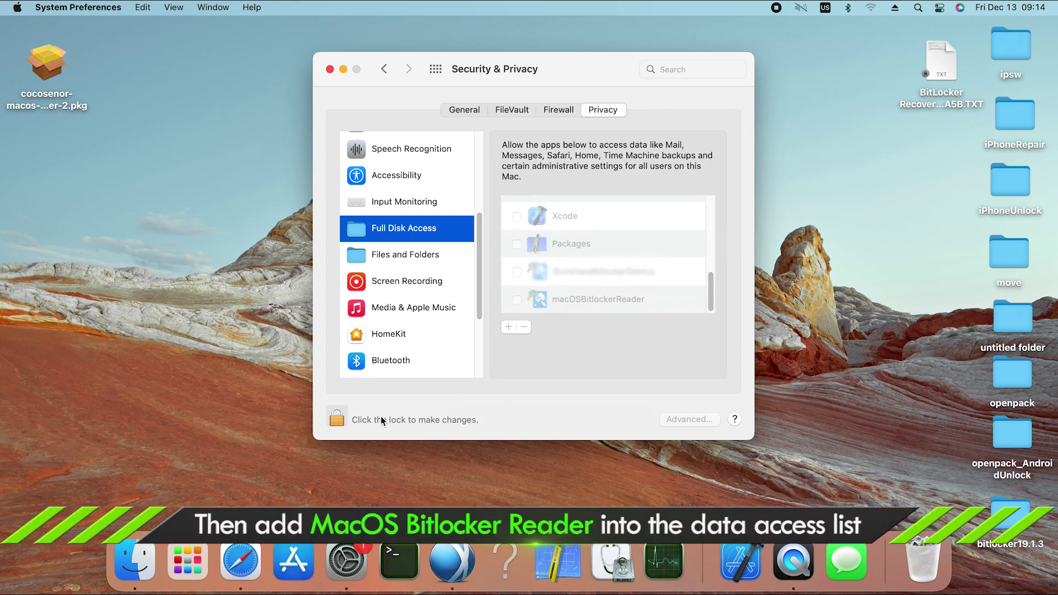
{"action": "left_click", "coordinate": [341, 419]}
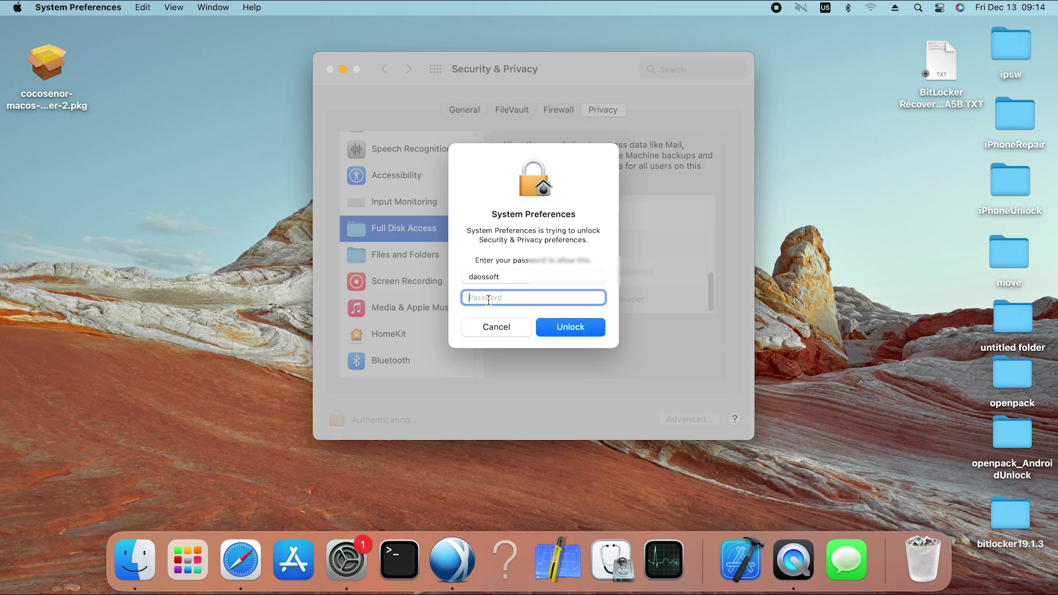
{"action": "type", "text": "•••"}
{"action": "left_click", "coordinate": [562, 326]}
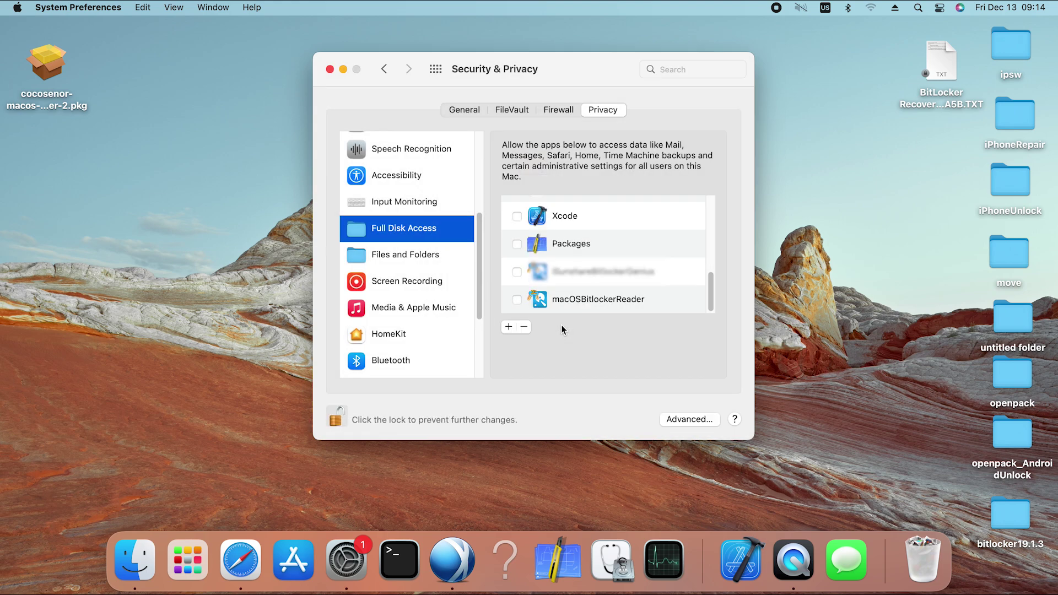
{"action": "left_click", "coordinate": [517, 299]}
{"action": "left_click", "coordinate": [342, 418]}
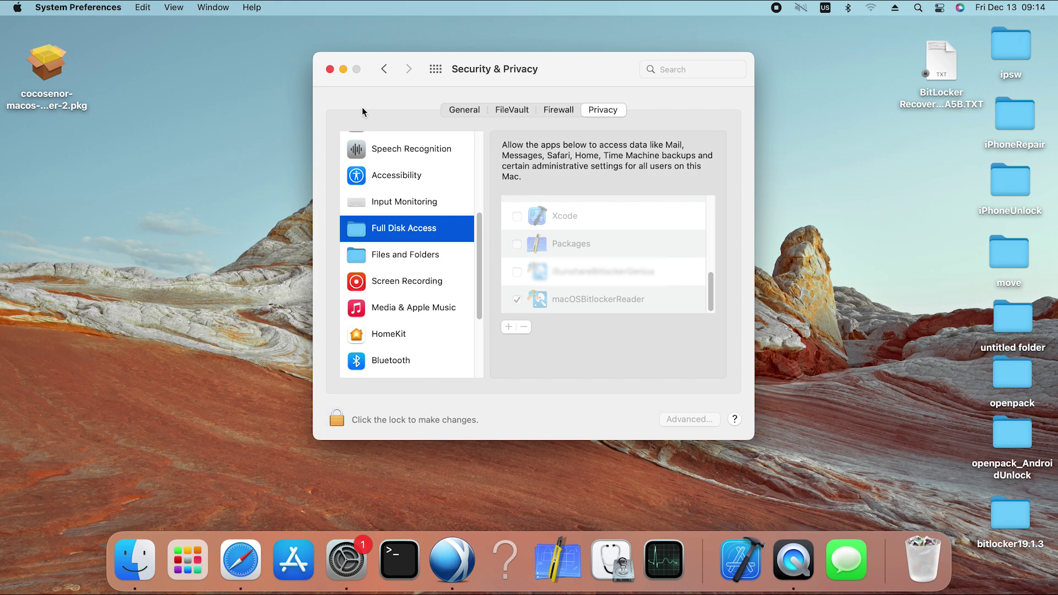
{"action": "left_click", "coordinate": [330, 69]}
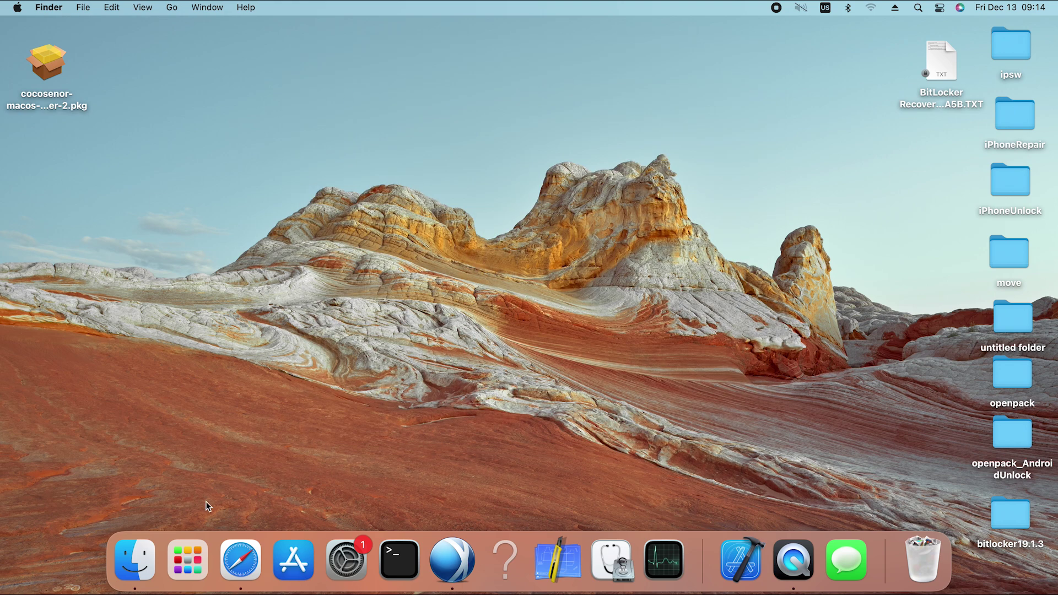
Launch macOSBitlockerReader from the Applications folder in Finder, then close the Finder window.
{"action": "left_click", "coordinate": [137, 556]}
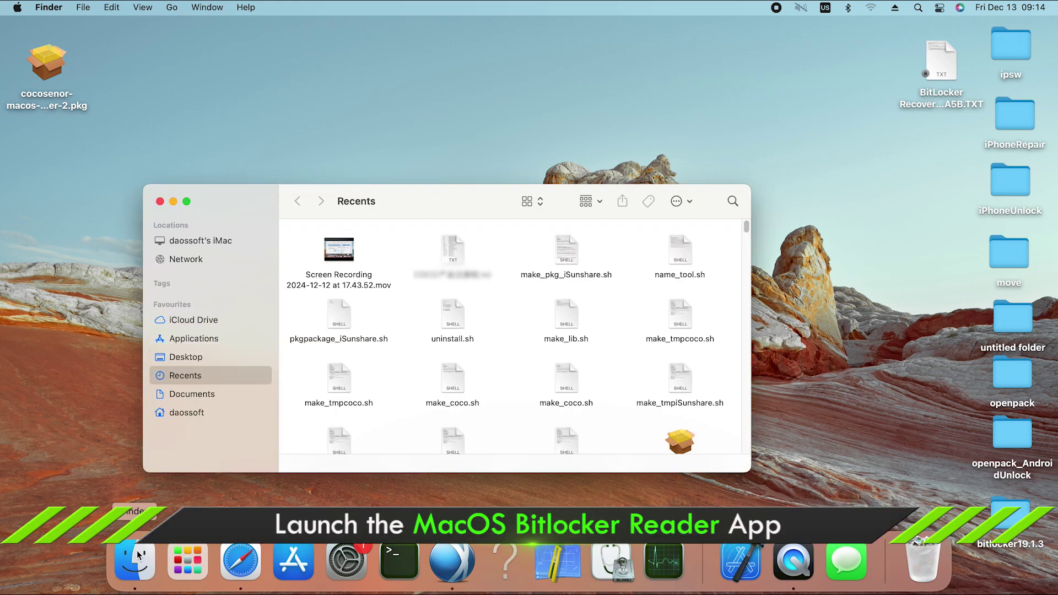
{"action": "left_click", "coordinate": [188, 339]}
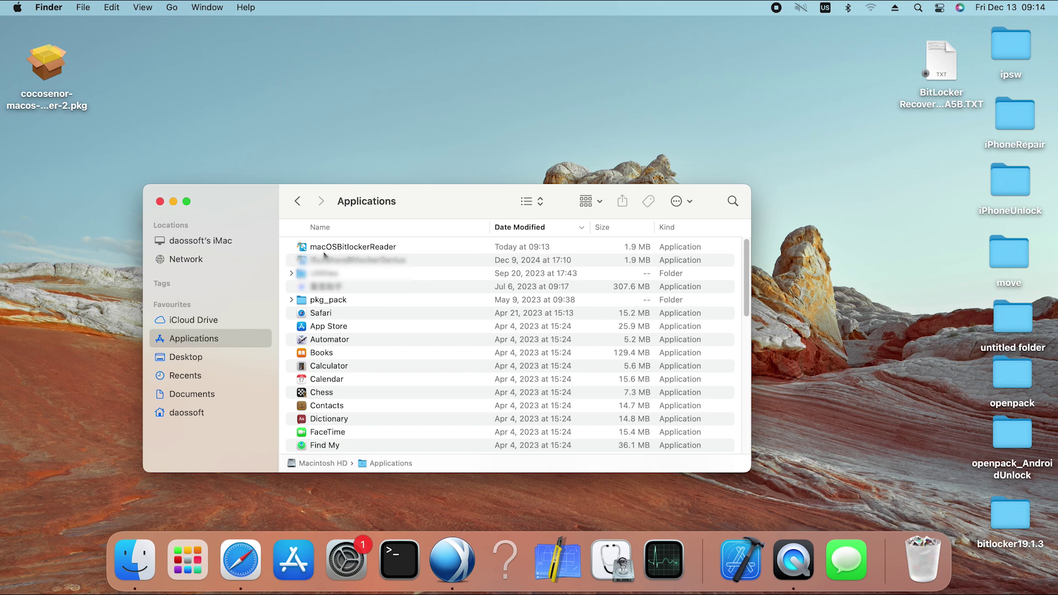
{"action": "left_click", "coordinate": [368, 249]}
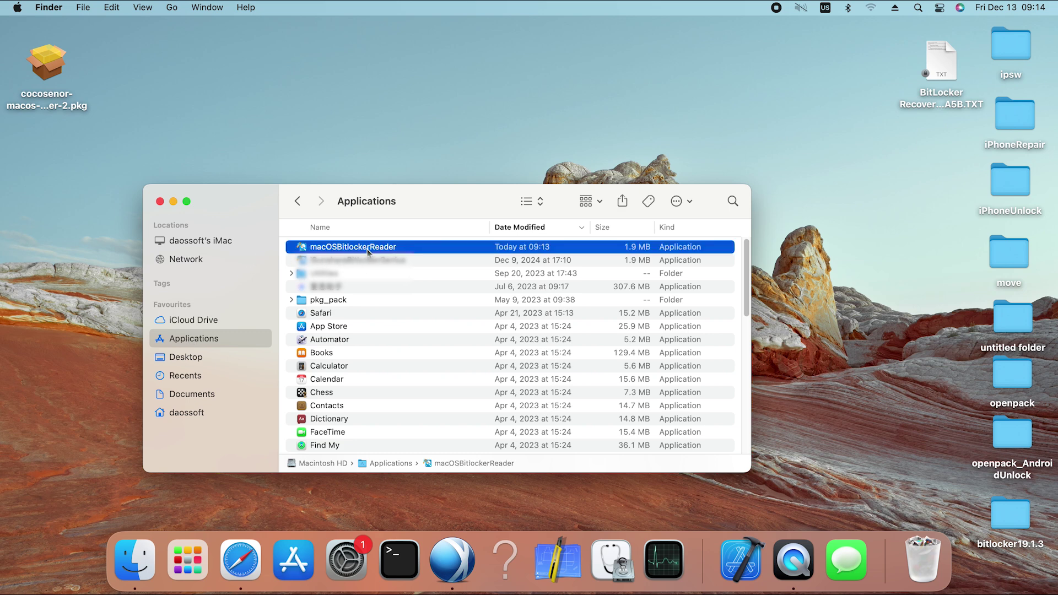
{"action": "double_click", "coordinate": [368, 249]}
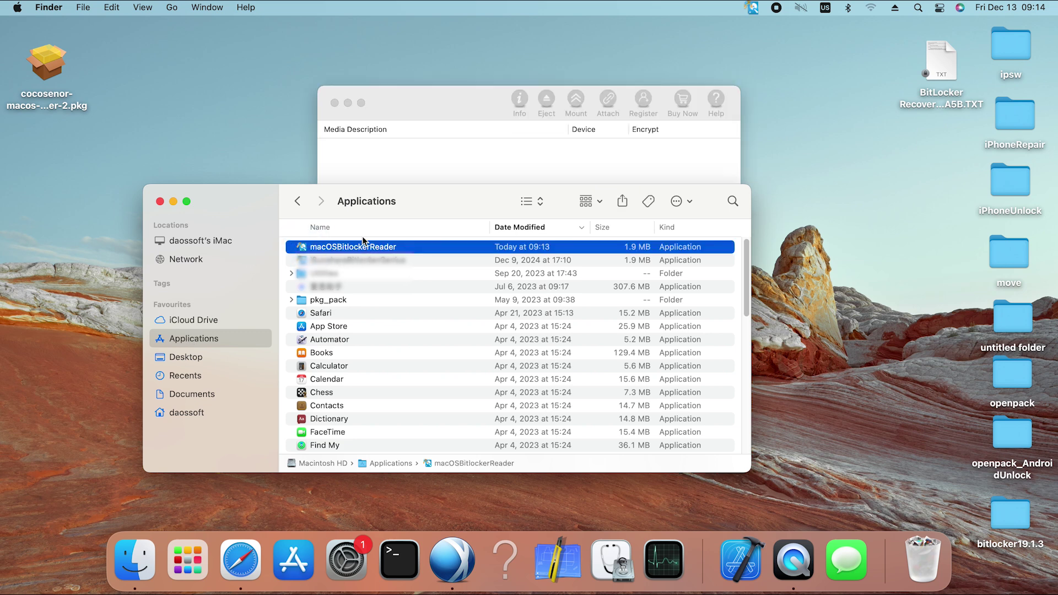
{"action": "left_click", "coordinate": [160, 202]}
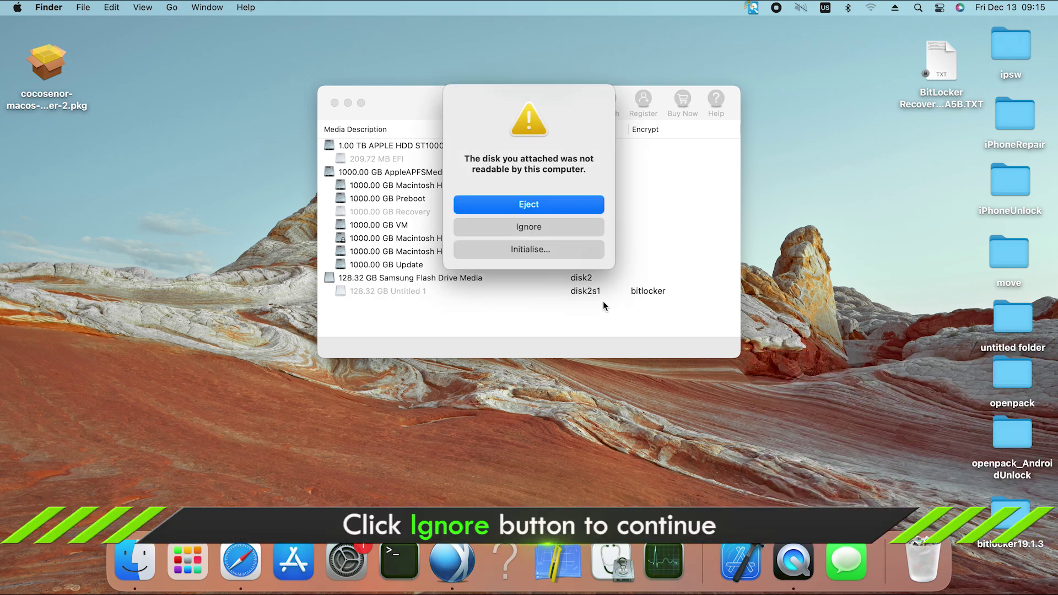
Dismiss the unreadable-disk alert, select the 128.32 GB Untitled 1 volume and choose Unlock.
{"action": "left_click", "coordinate": [525, 227]}
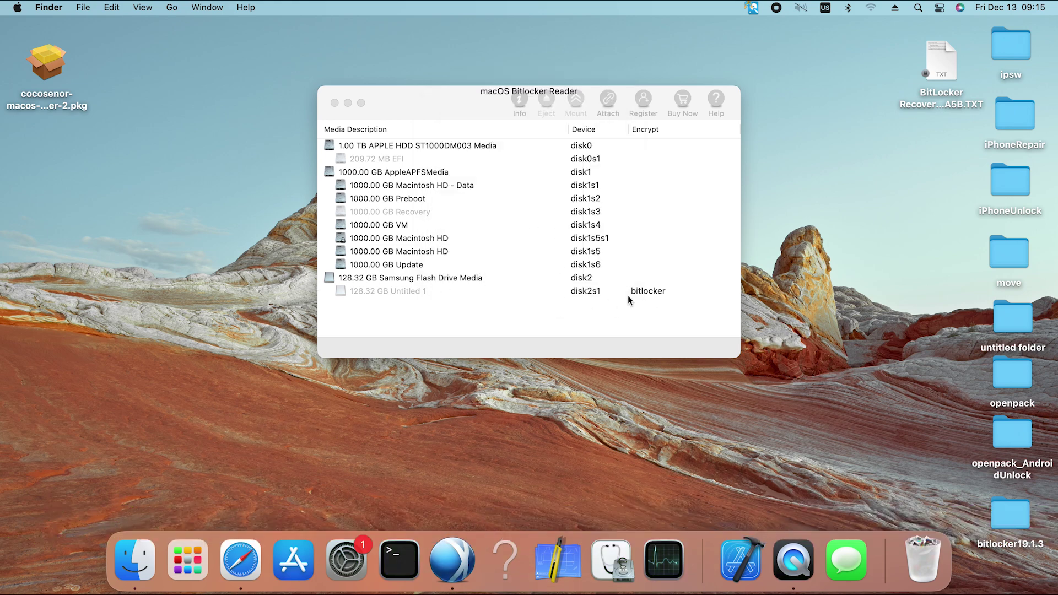
{"action": "left_click", "coordinate": [585, 290]}
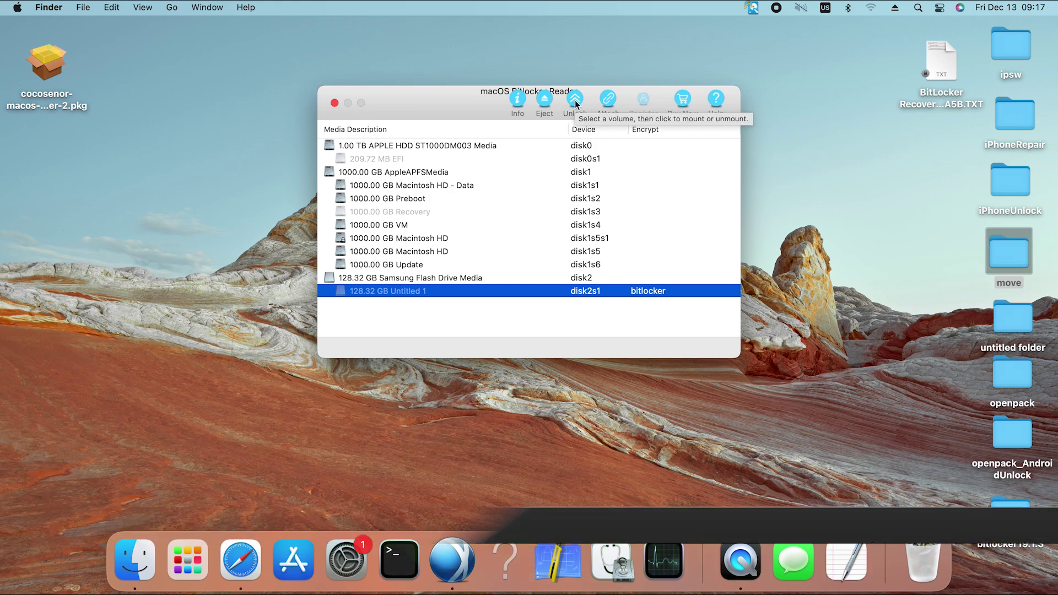
{"action": "left_click", "coordinate": [575, 102]}
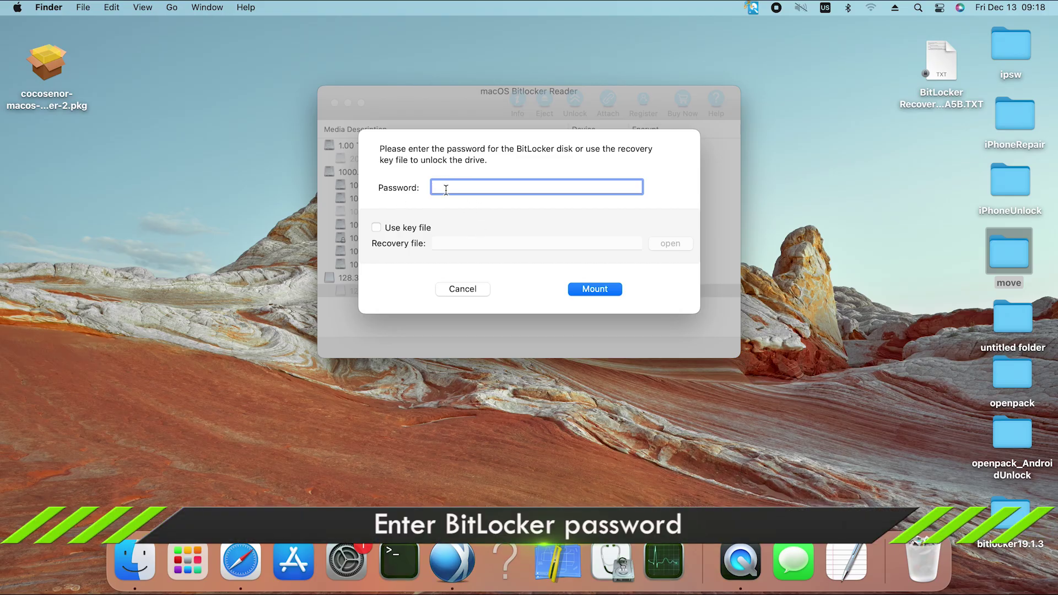
Enter the BitLocker volume password, mount it, and select the resulting Tony drive on the desktop.
{"action": "type", "text": "123456"}
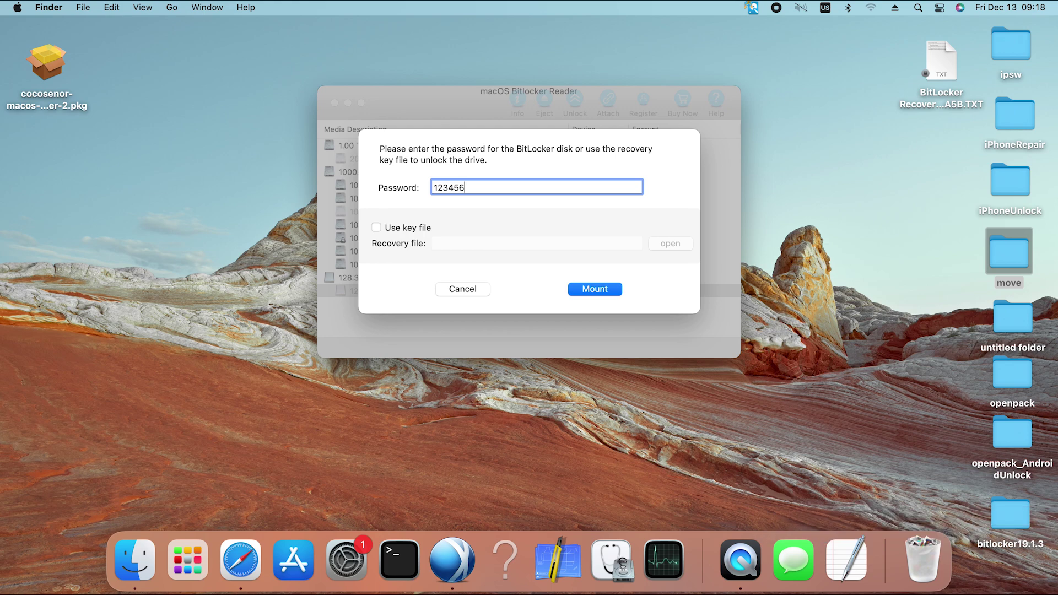
{"action": "type", "text": "789"}
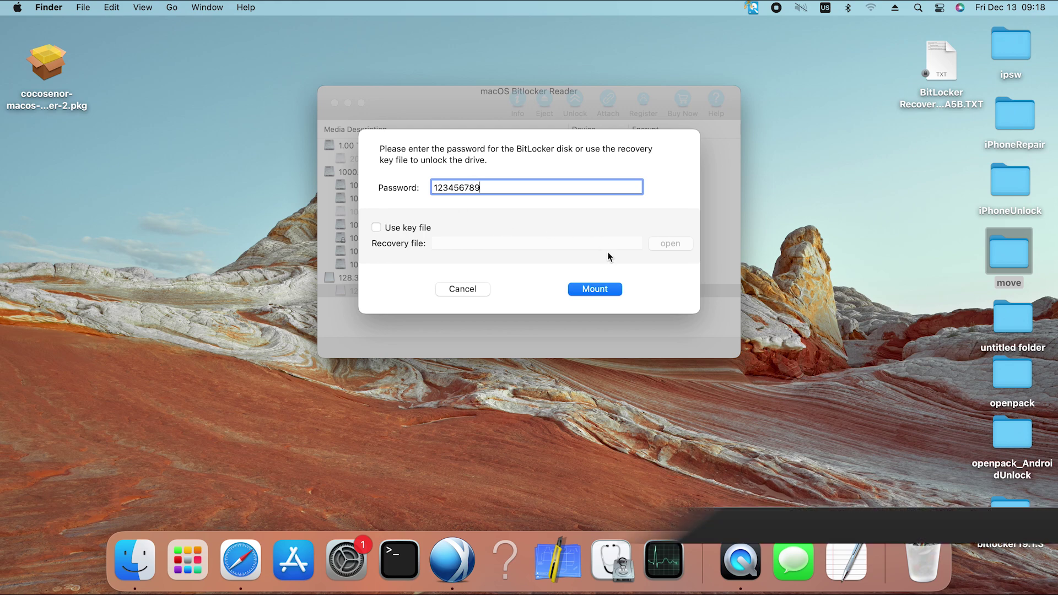
{"action": "left_click", "coordinate": [593, 292]}
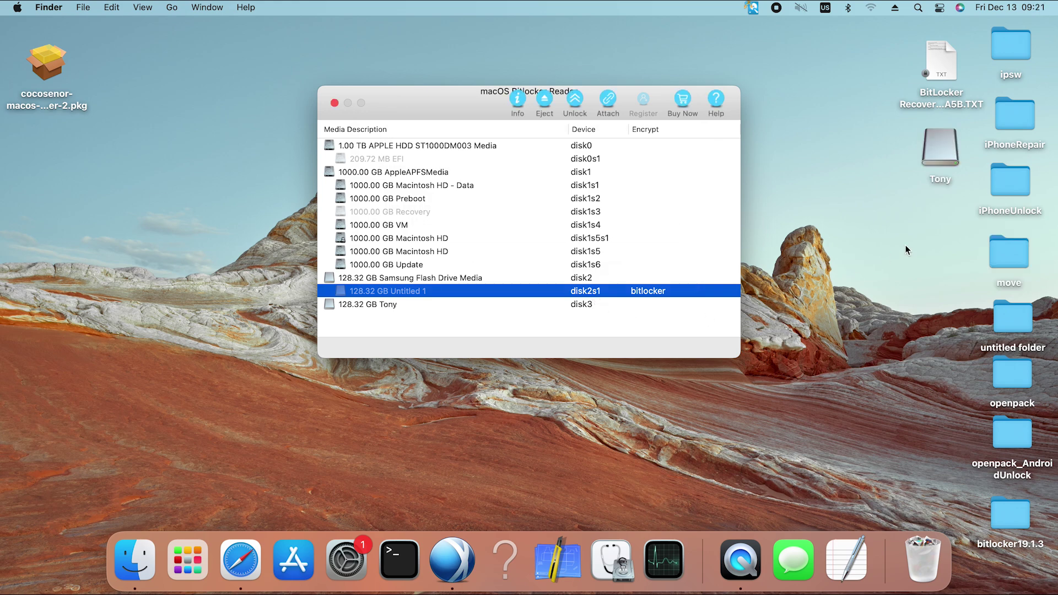
{"action": "left_click", "coordinate": [941, 148]}
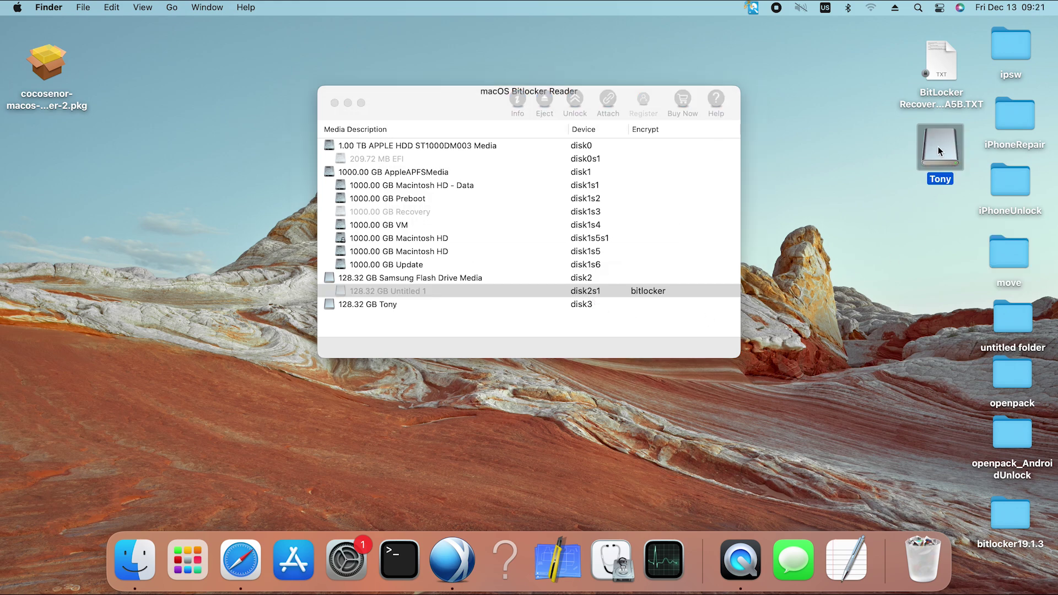
Drag bitlock.txt from the Tony drive window to the desktop, then close the Tony window.
{"action": "double_click", "coordinate": [937, 147]}
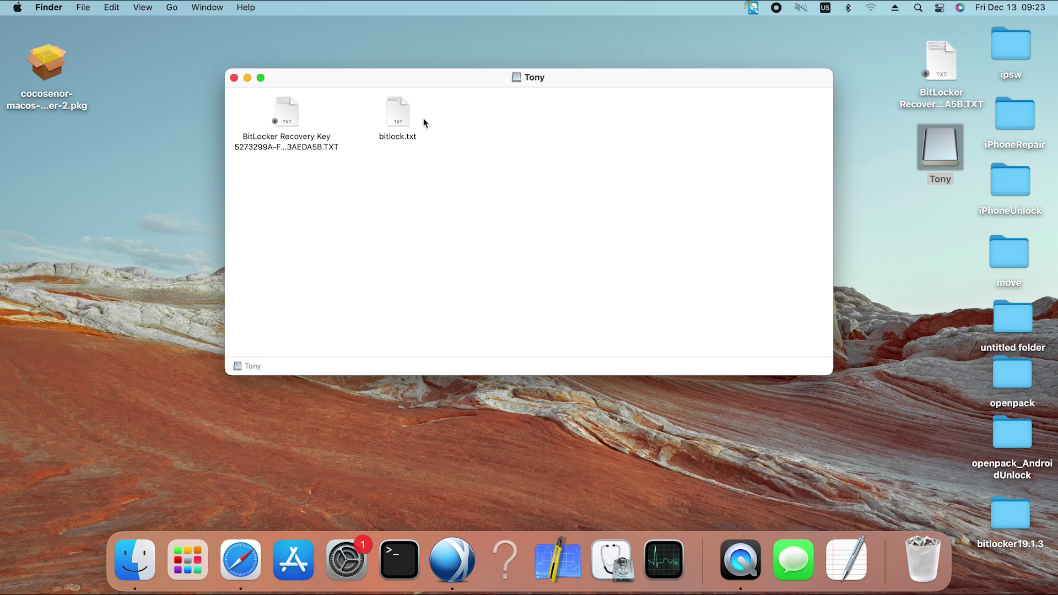
{"action": "left_click_drag", "start_coordinate": [401, 118], "coordinate": [121, 191]}
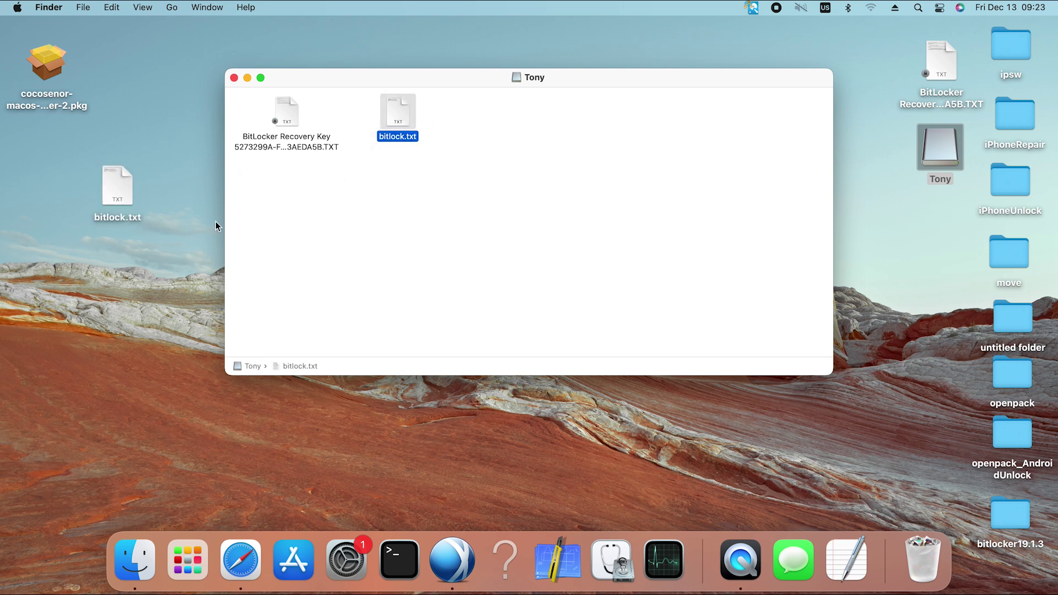
{"action": "left_click", "coordinate": [409, 203]}
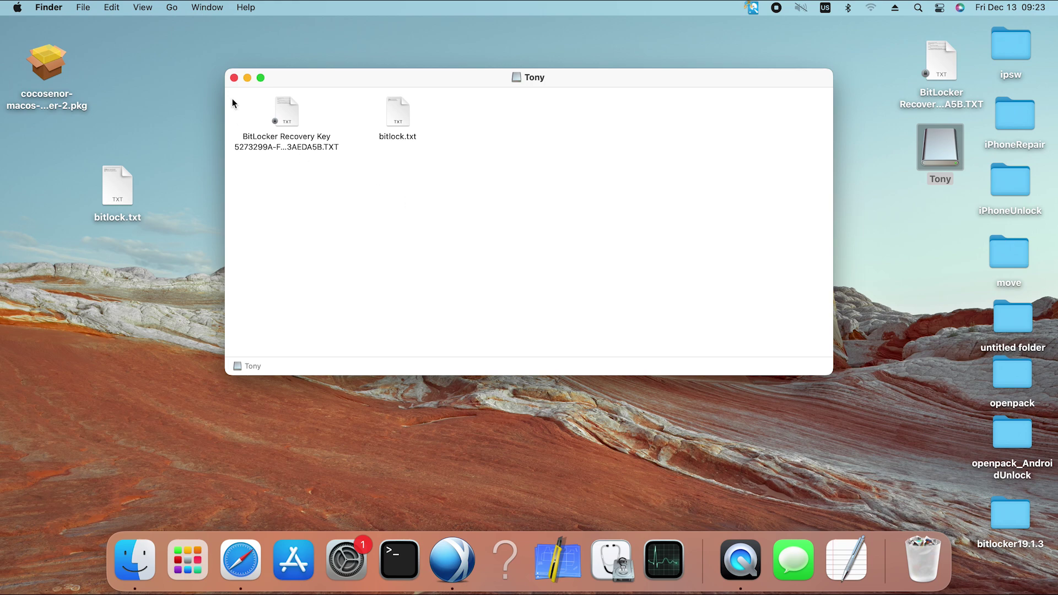
{"action": "left_click", "coordinate": [234, 78]}
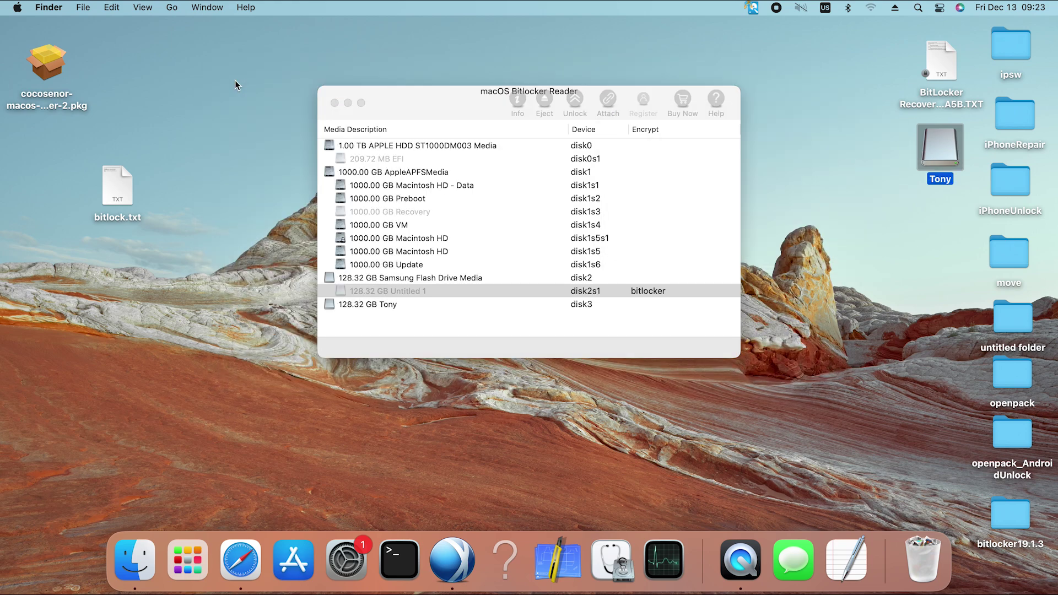
{"action": "left_click", "coordinate": [115, 192]}
Move the desktop bitlock.txt copy to the Bin and eject the 128.32 GB Tony volume.
{"action": "left_click_drag", "start_coordinate": [115, 192], "coordinate": [911, 551]}
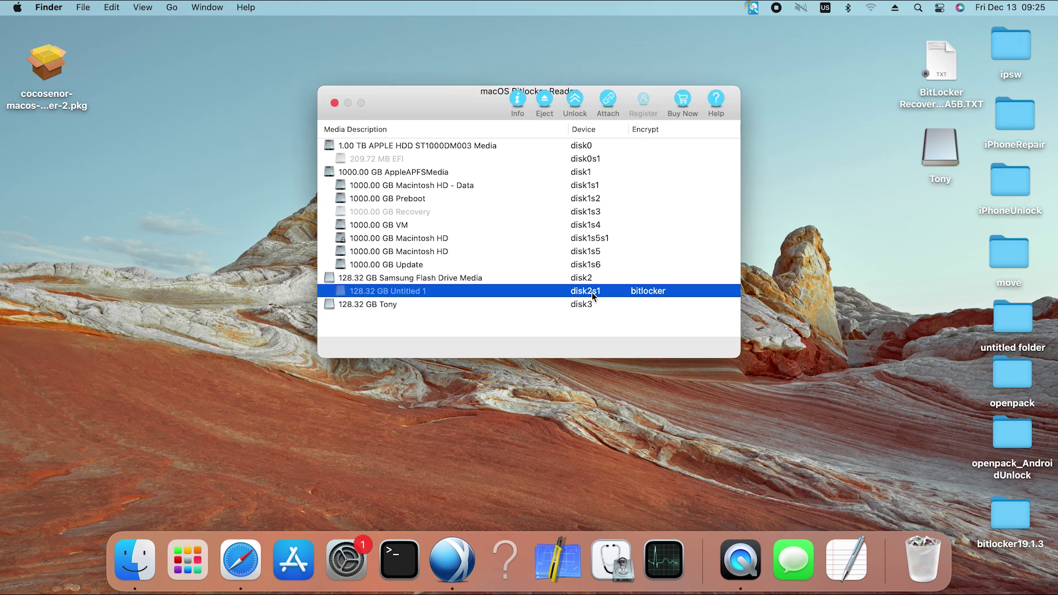
{"action": "left_click", "coordinate": [385, 308]}
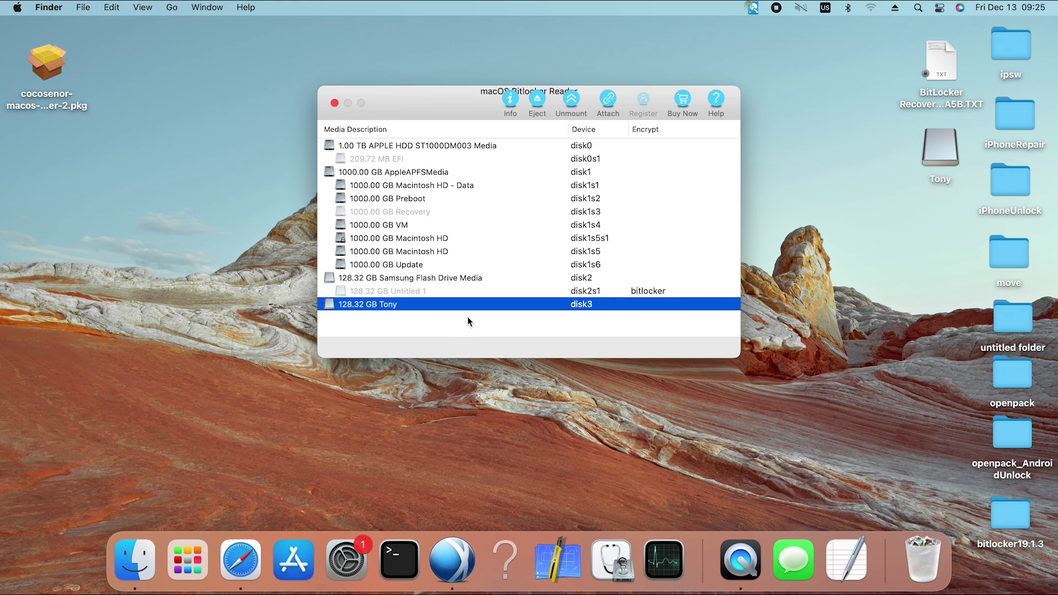
{"action": "left_click", "coordinate": [538, 102]}
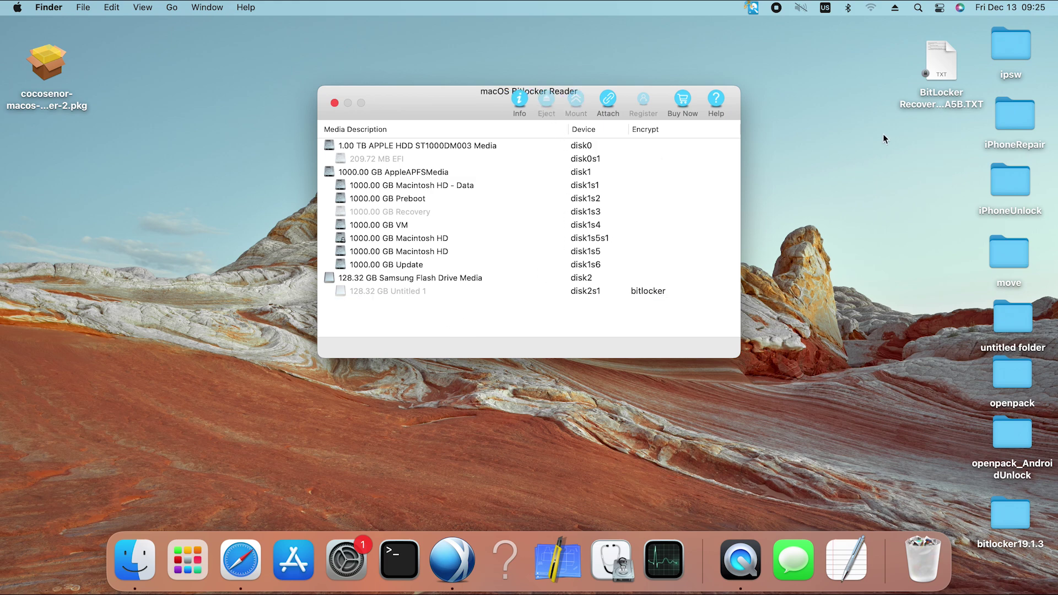
{"action": "left_click", "coordinate": [823, 266]}
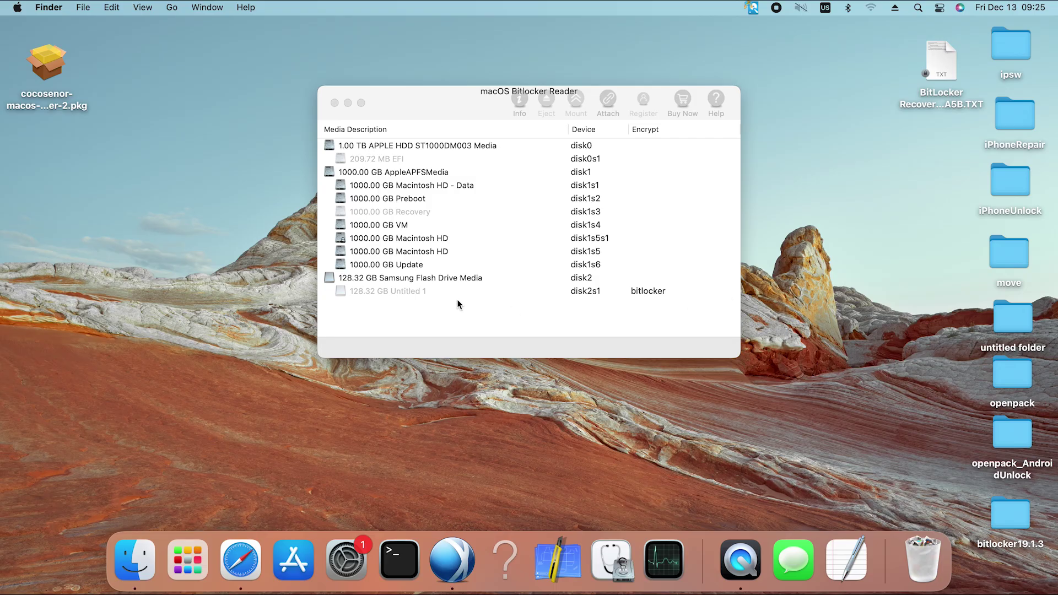
Unlock Untitled 1 with the BitLocker Recovery Key TXT file and mount it as Tony.
{"action": "left_click", "coordinate": [598, 292]}
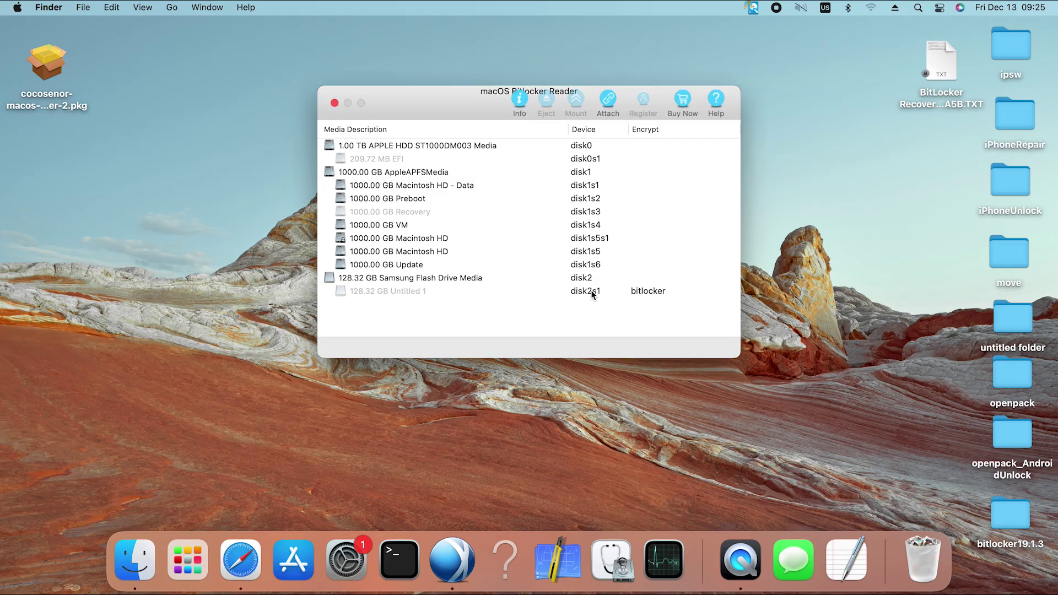
{"action": "left_click", "coordinate": [591, 292]}
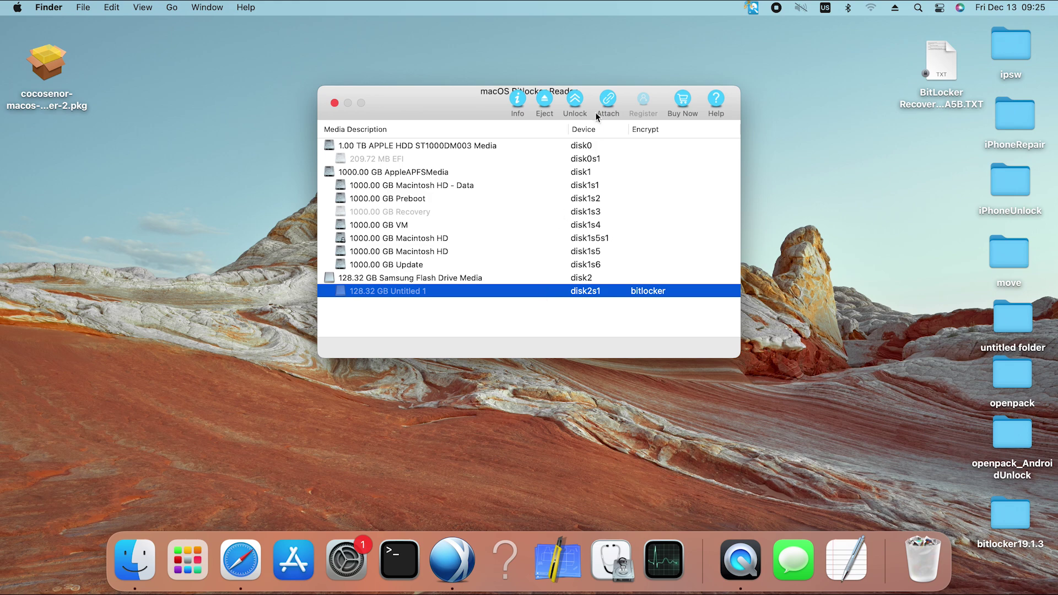
{"action": "left_click", "coordinate": [576, 102]}
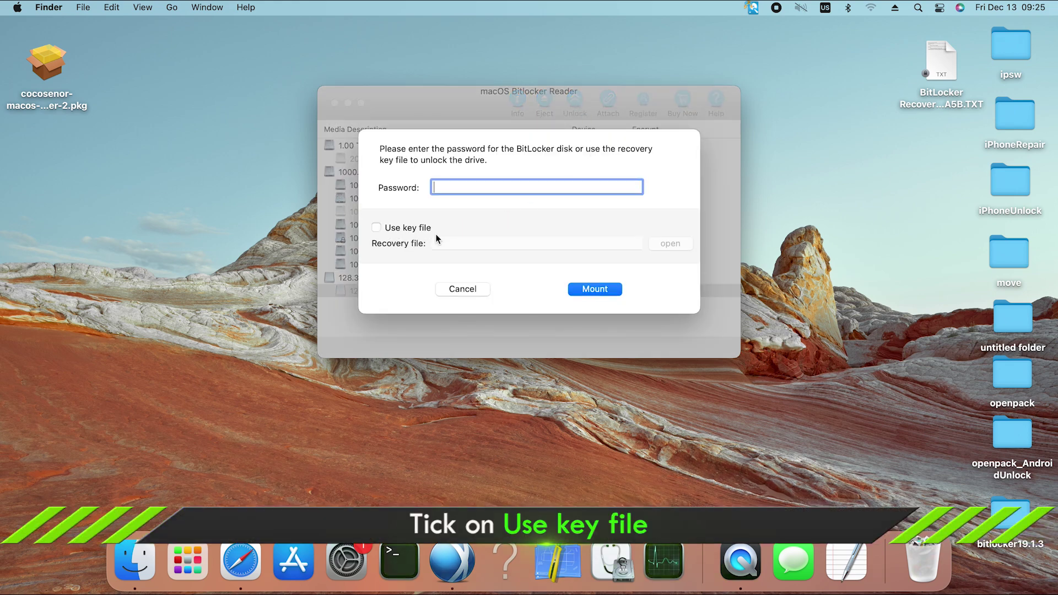
{"action": "left_click", "coordinate": [377, 228]}
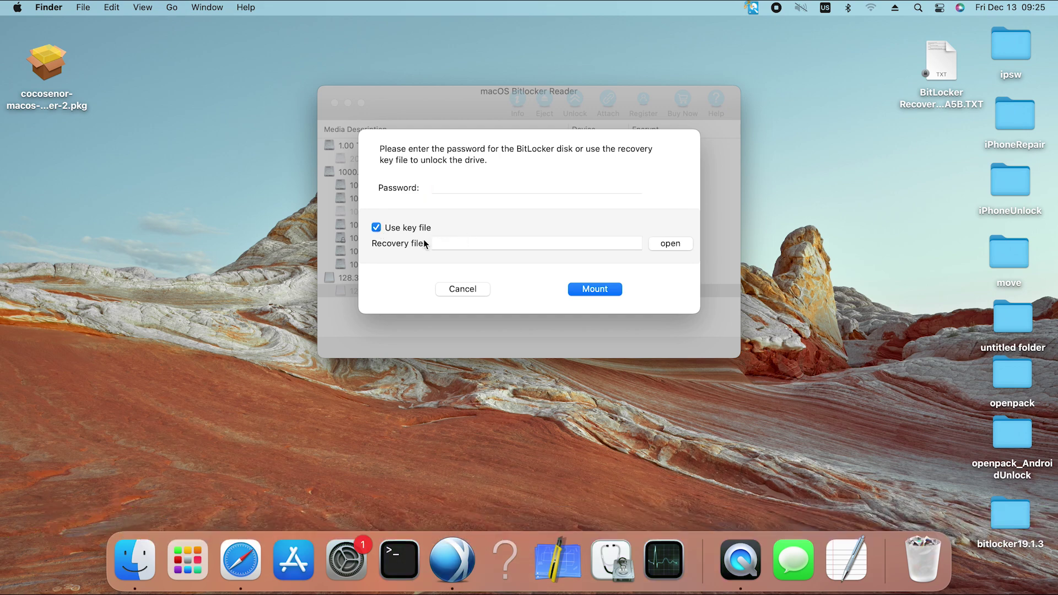
{"action": "left_click", "coordinate": [672, 246]}
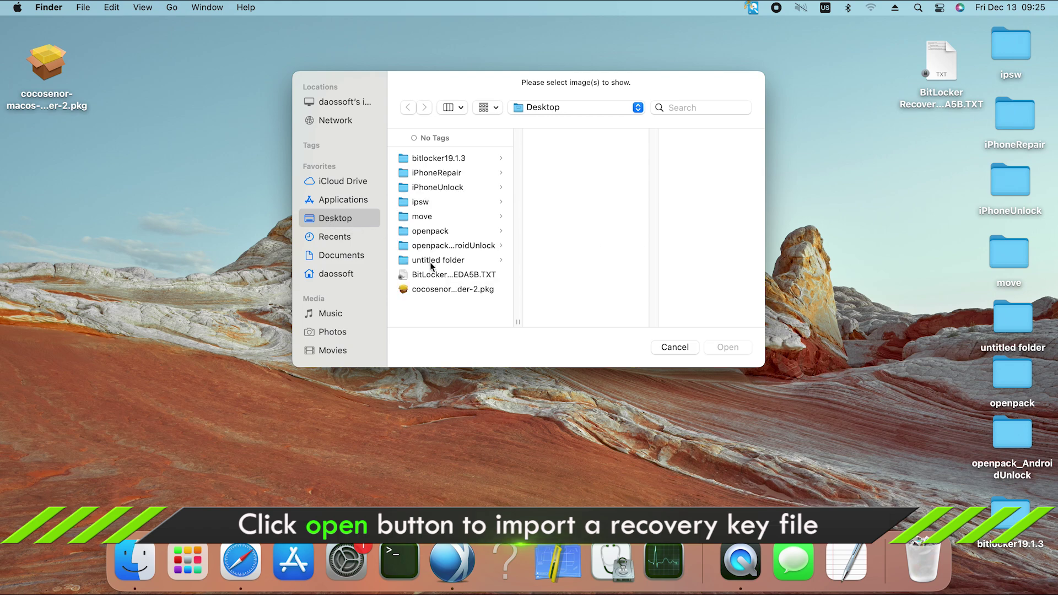
{"action": "left_click", "coordinate": [443, 279]}
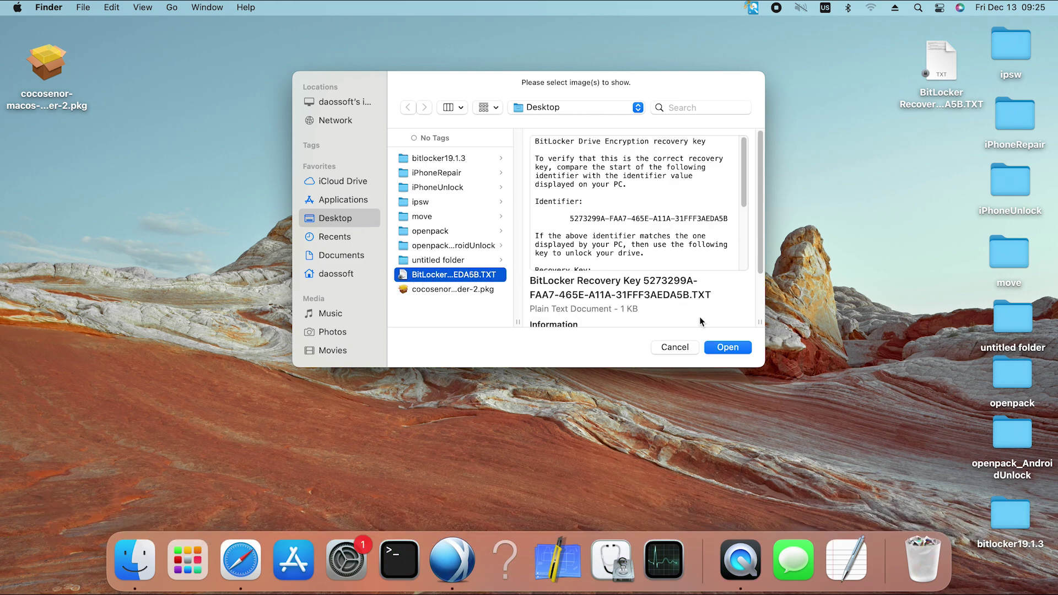
{"action": "left_click", "coordinate": [728, 347]}
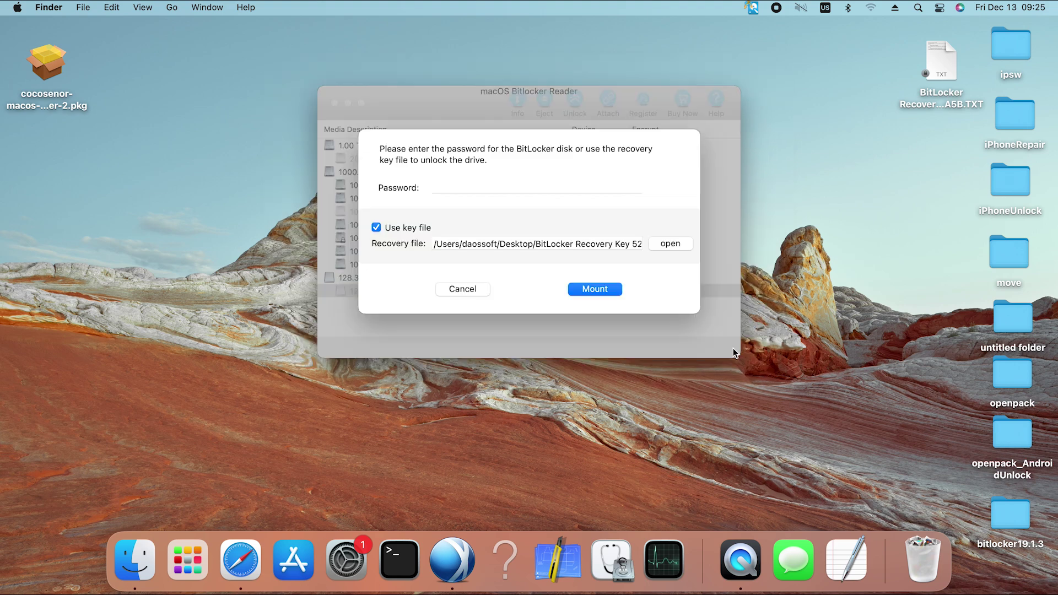
{"action": "left_click", "coordinate": [600, 292]}
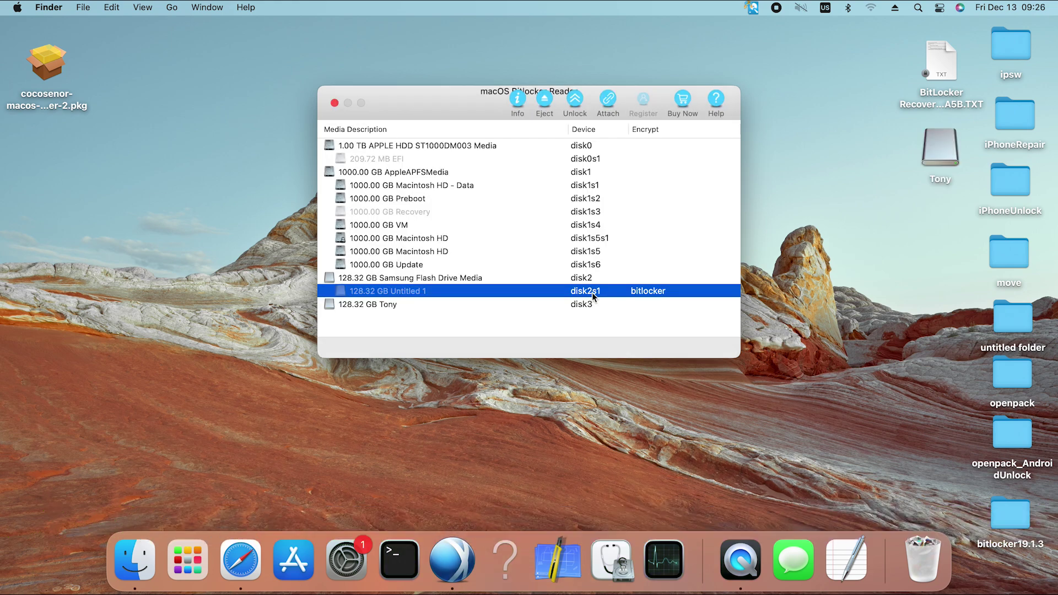